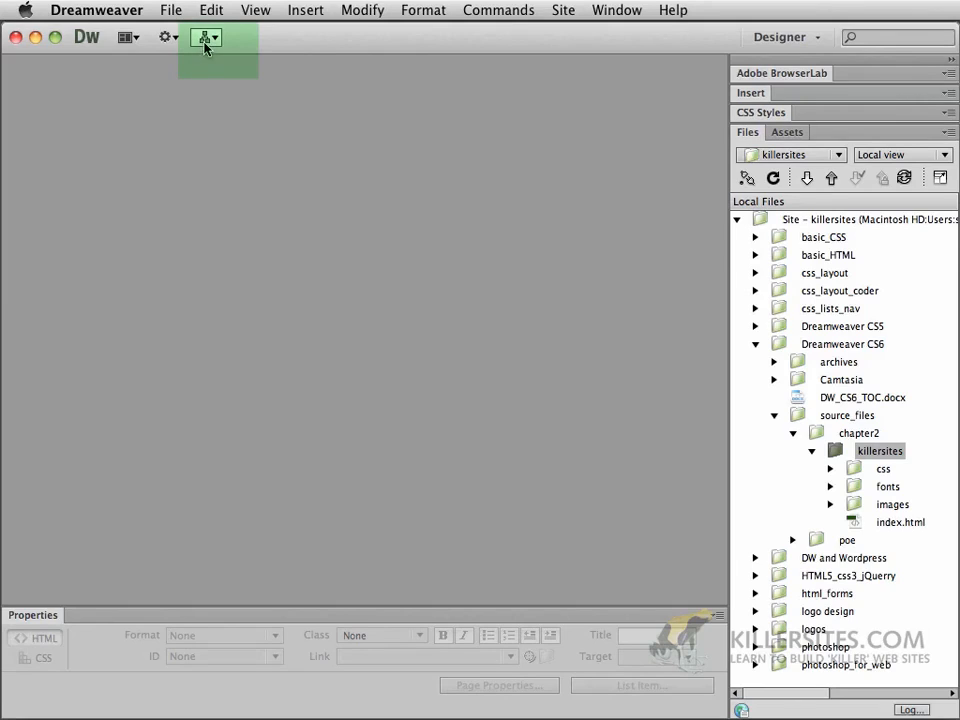
pyautogui.click(205, 44)
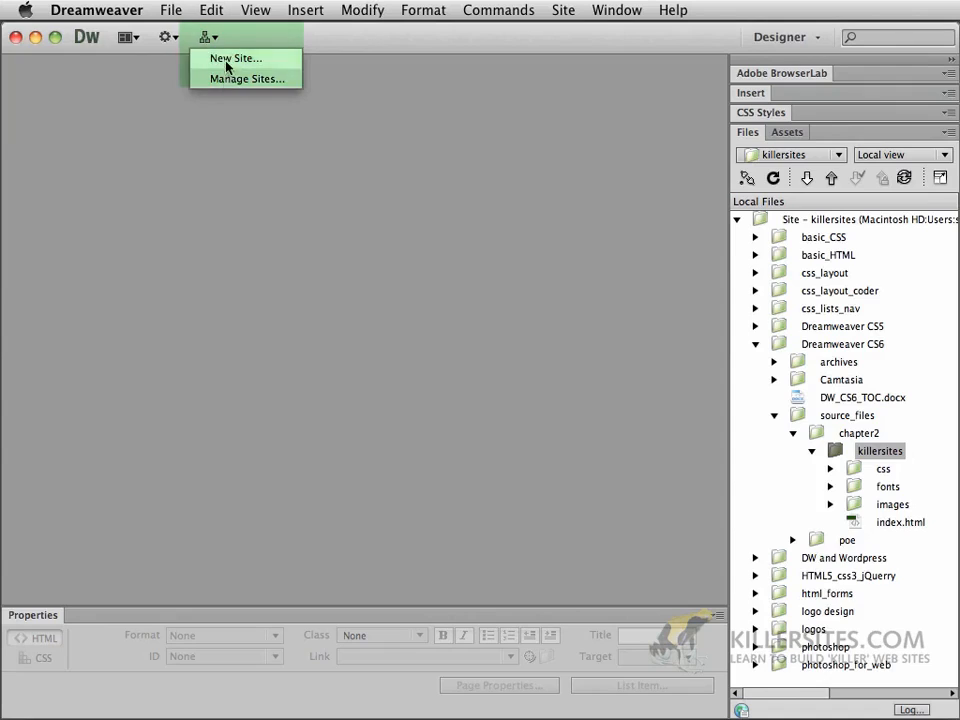
pyautogui.click(487, 208)
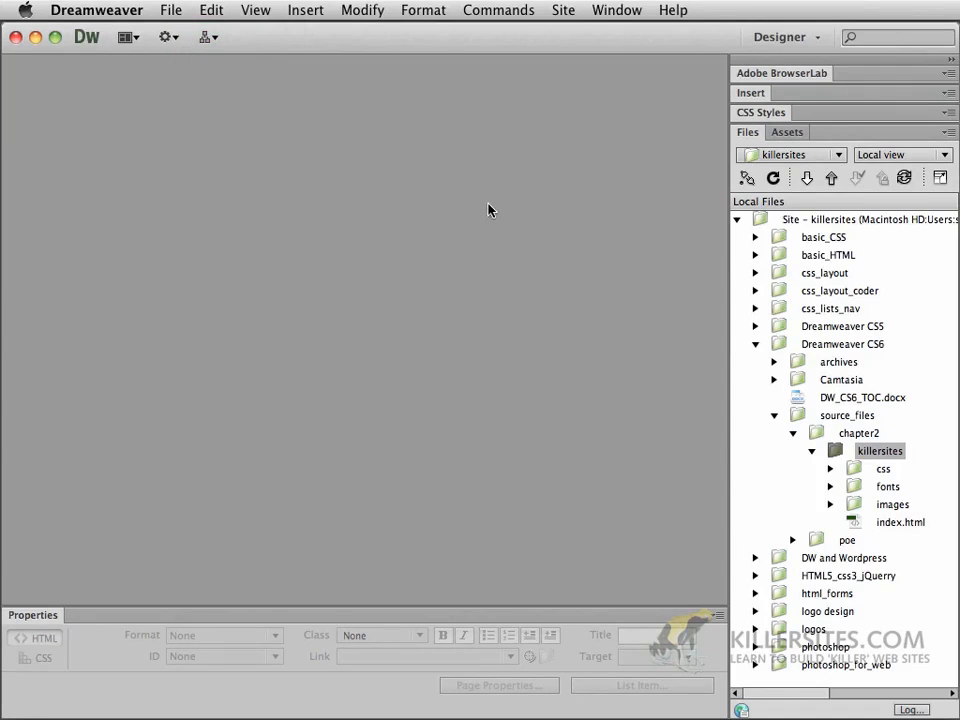
pyautogui.click(797, 158)
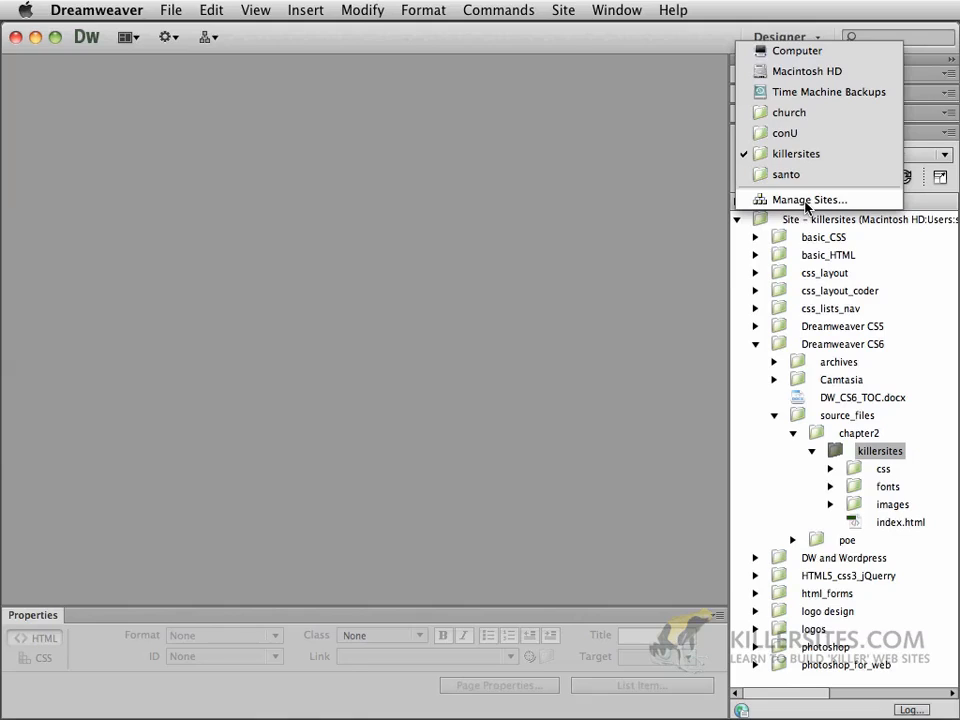
pyautogui.click(568, 182)
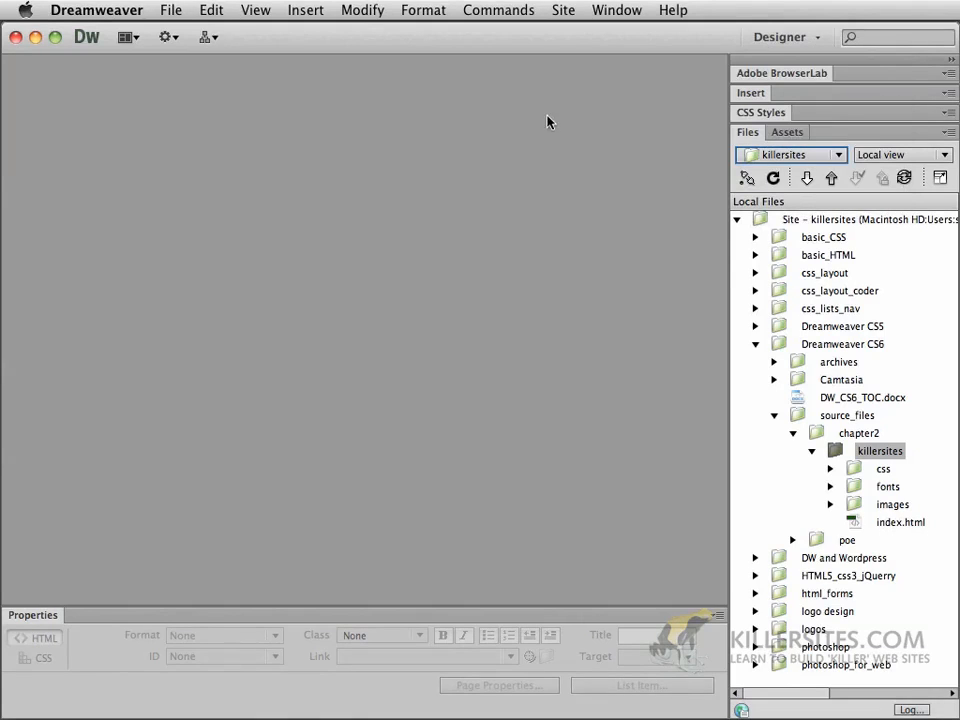
# Start a new site definition and name it "my first site".
pyautogui.click(562, 14)
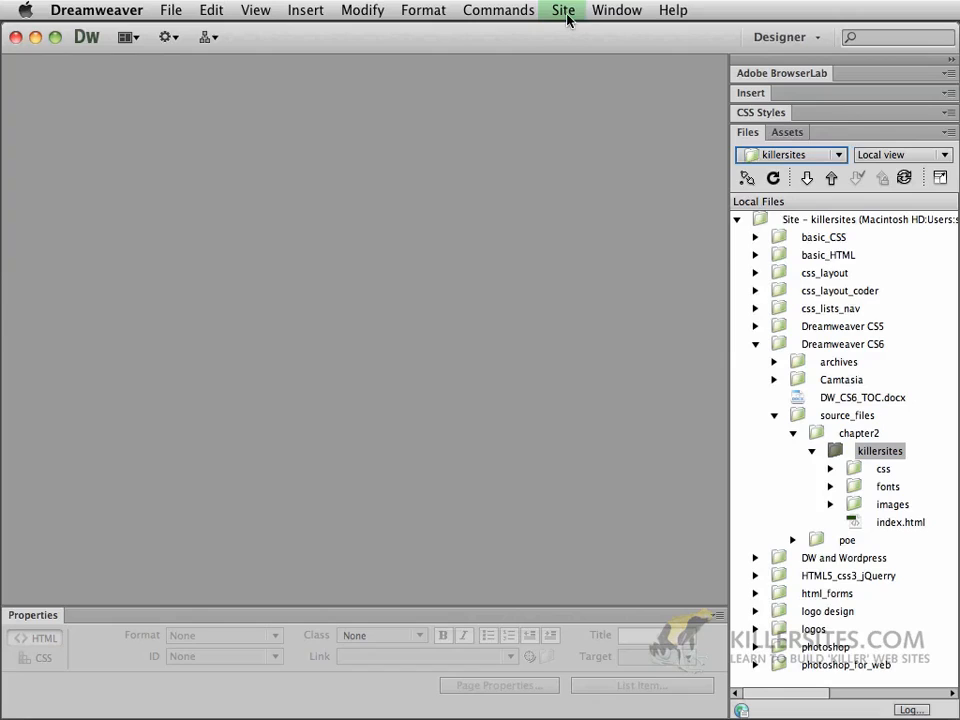
pyautogui.click(565, 12)
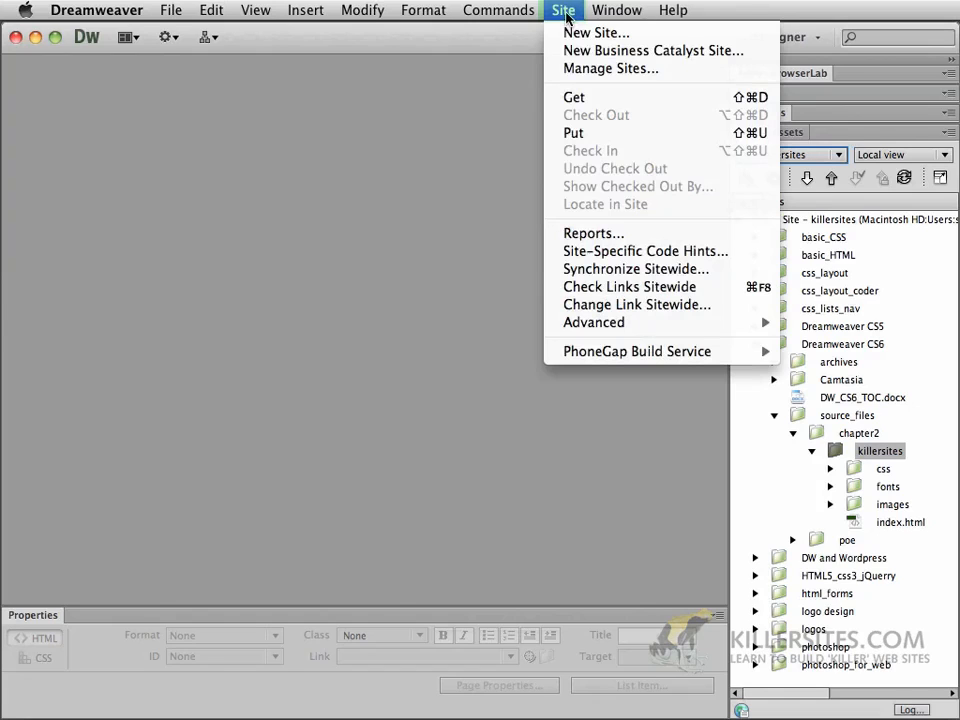
pyautogui.click(571, 32)
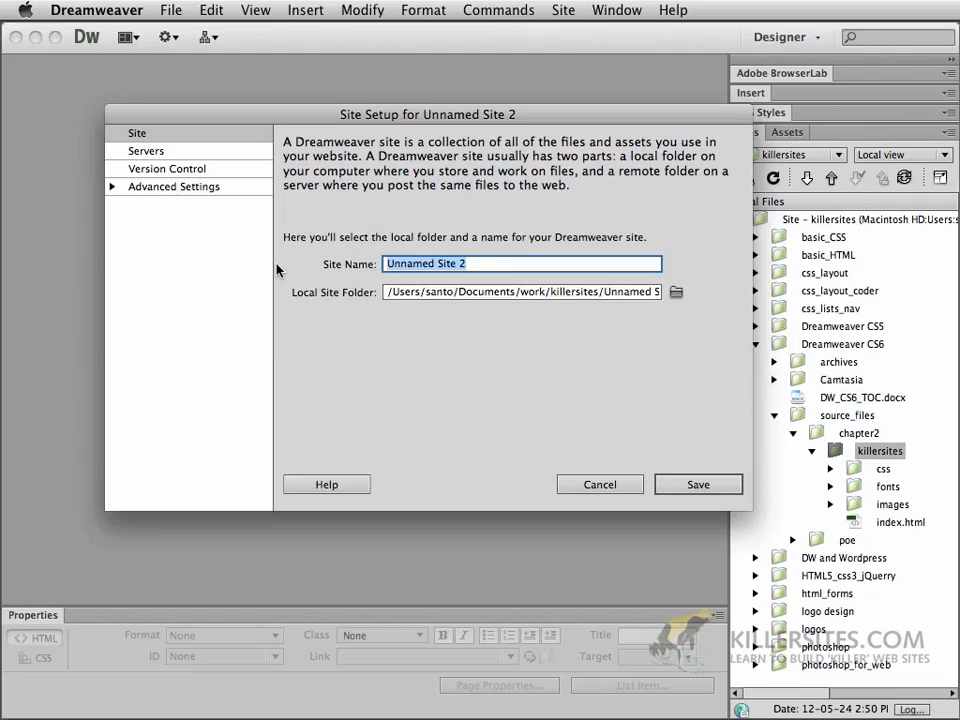
pyautogui.write('my first site')
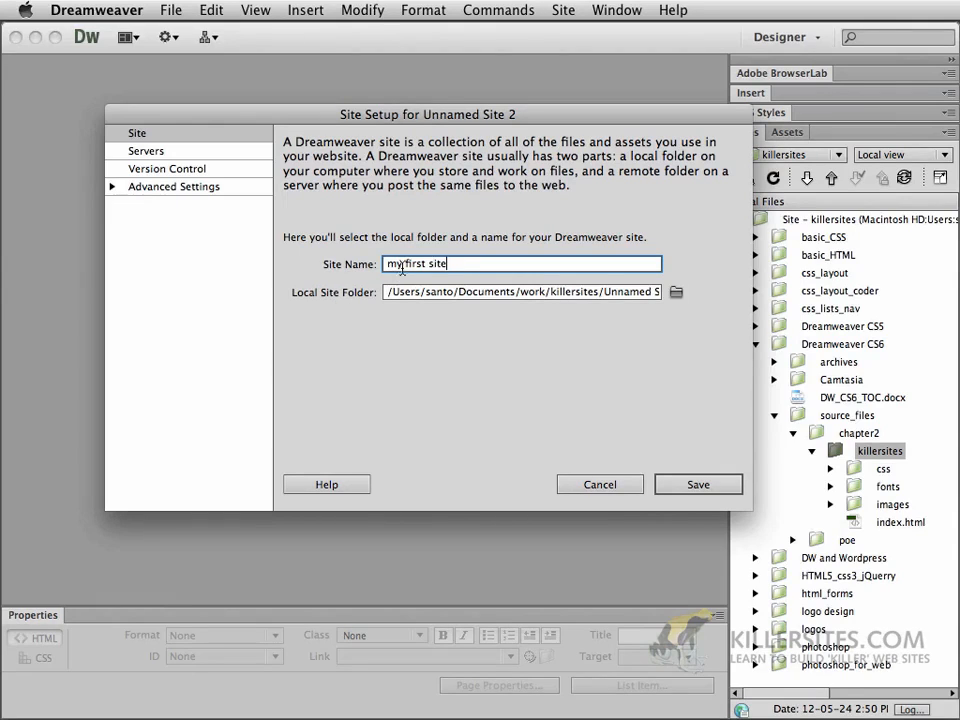
pyautogui.moveTo(404, 265); pyautogui.dragTo(421, 268)
pyautogui.click(426, 267)
pyautogui.moveTo(574, 112); pyautogui.dragTo(521, 108)
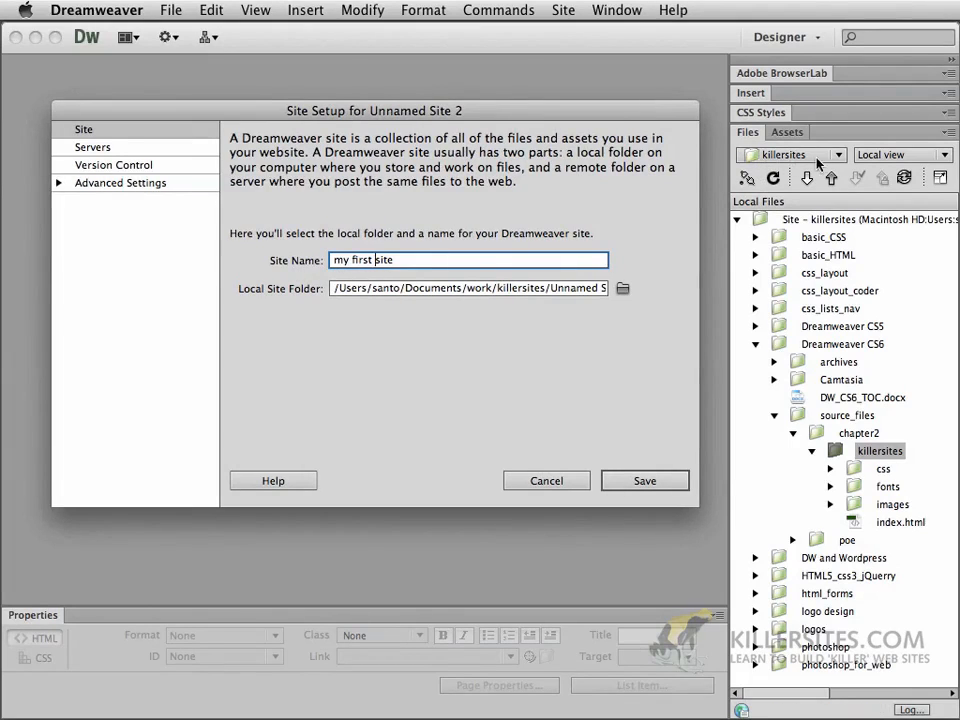
pyautogui.click(376, 260)
# Set the local site folder to root_folder on the Desktop.
pyautogui.click(622, 290)
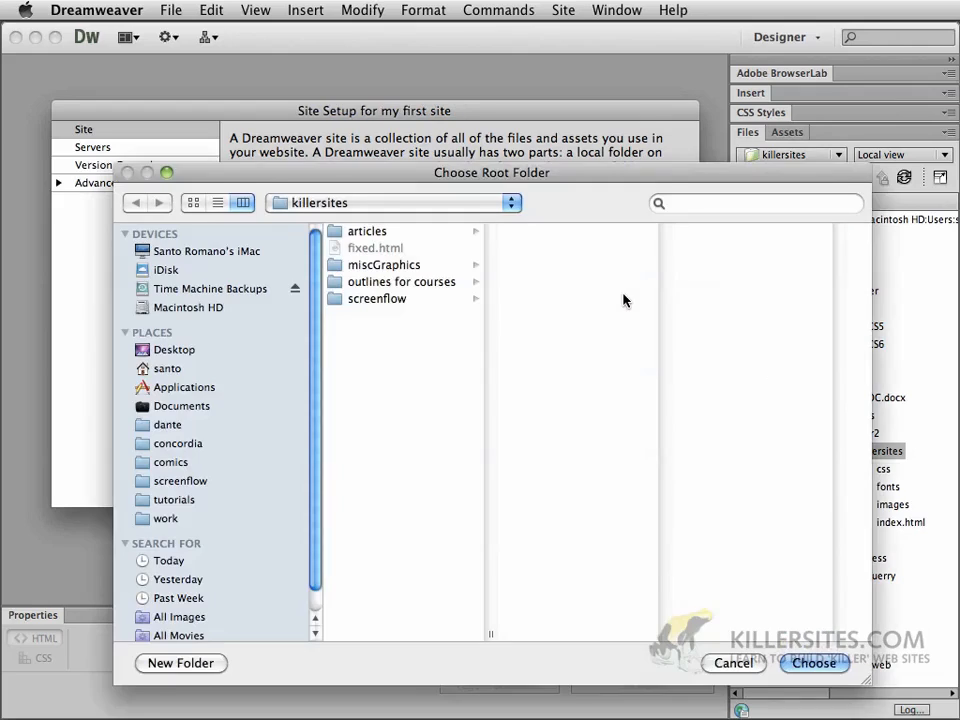
pyautogui.click(186, 350)
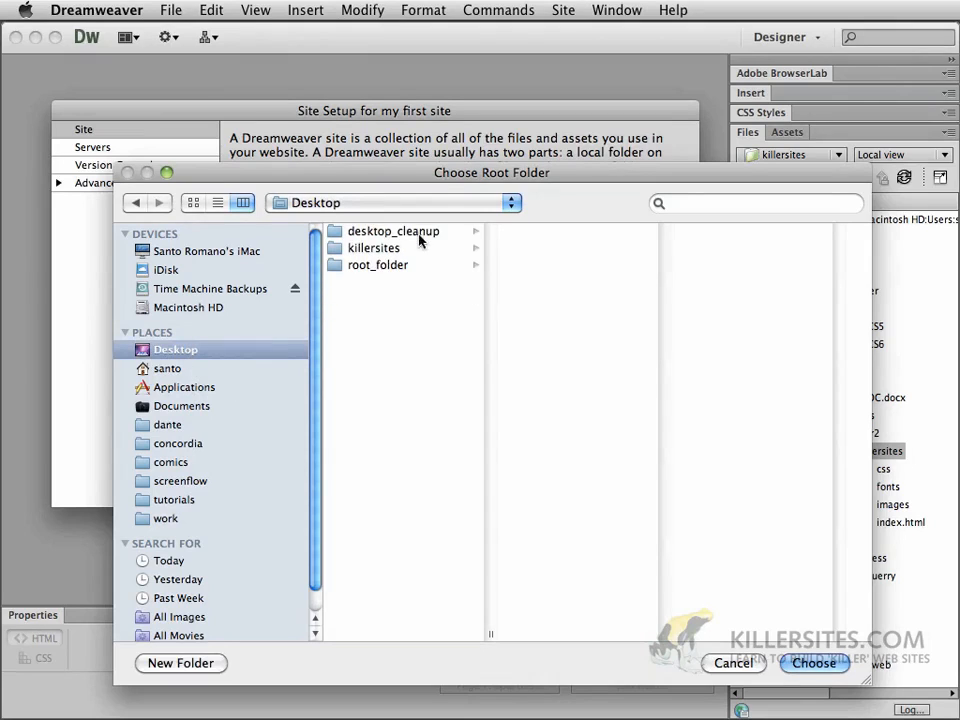
pyautogui.click(336, 270)
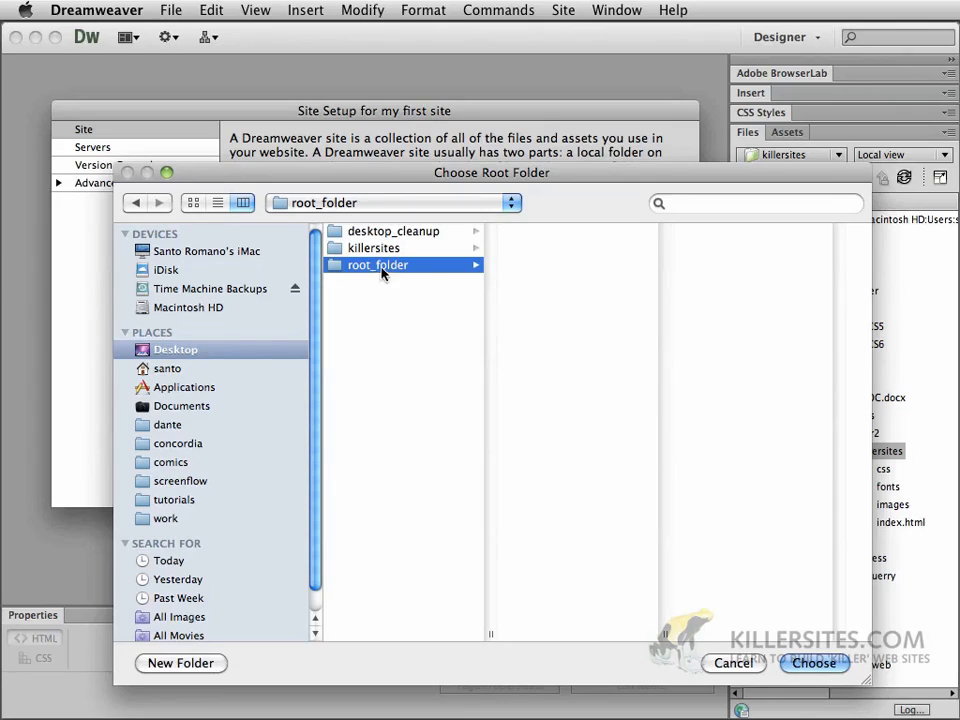
pyautogui.click(390, 293)
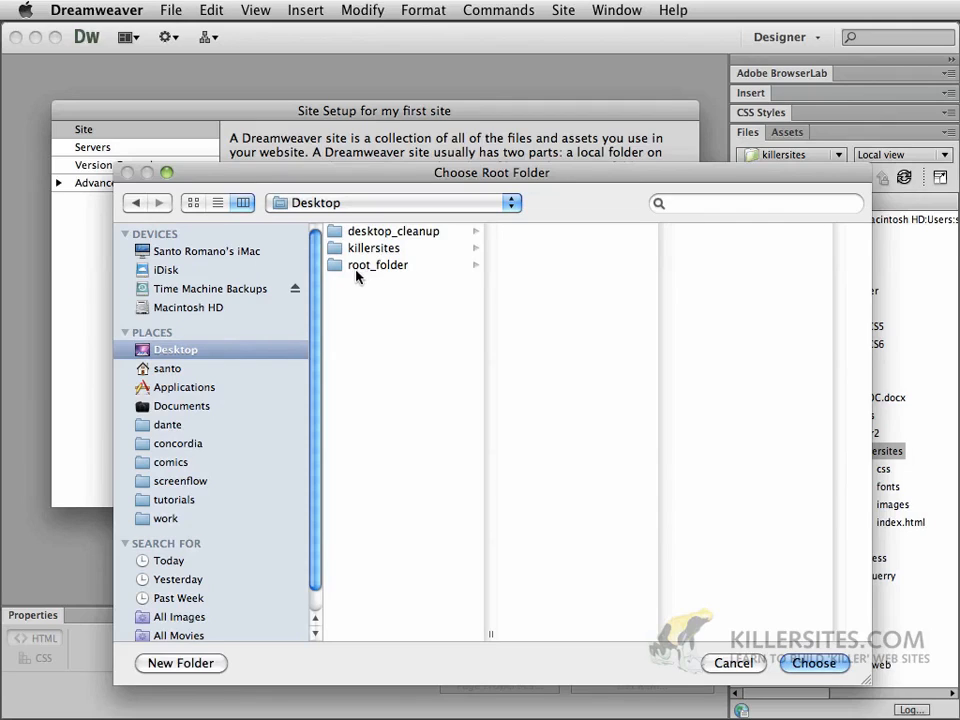
pyautogui.click(387, 267)
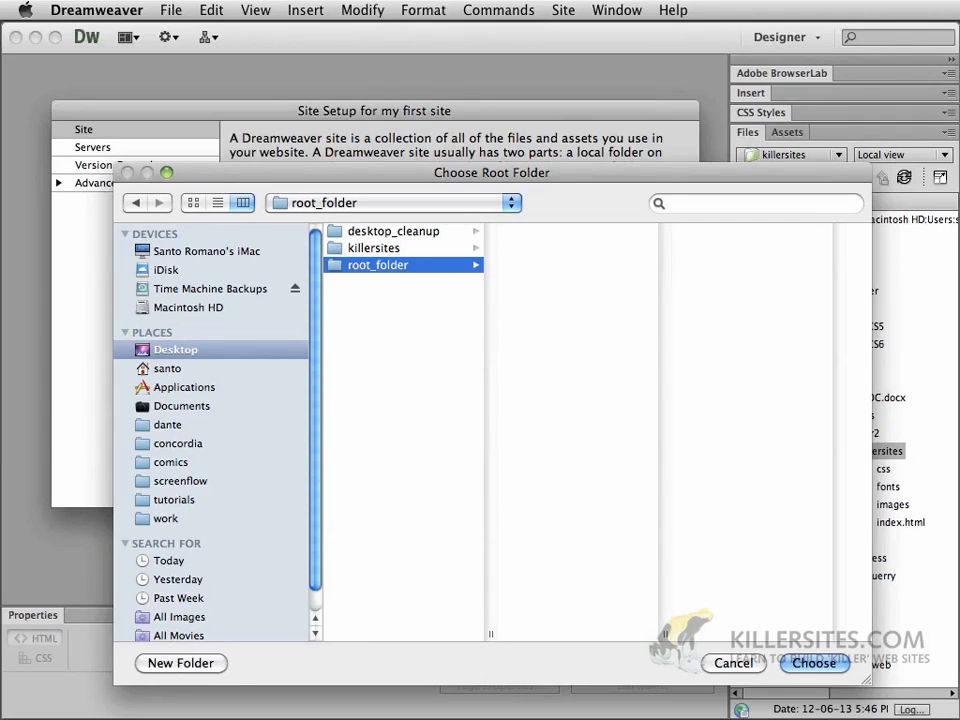
pyautogui.click(813, 663)
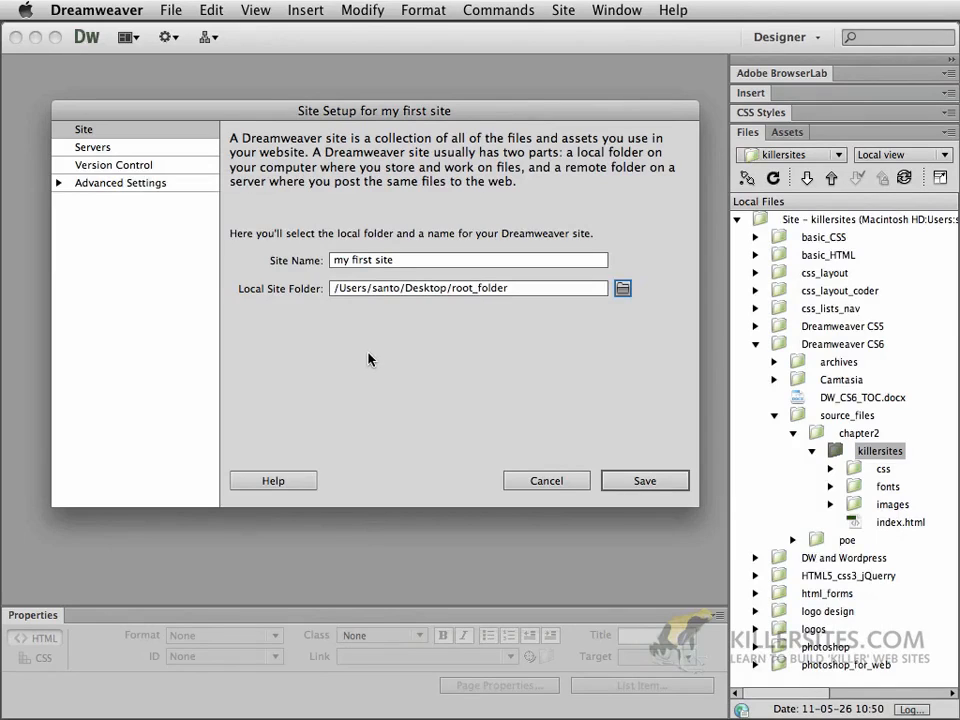
# Review the Servers and Version Control settings of the new site, including the available version control access options.
pyautogui.click(90, 152)
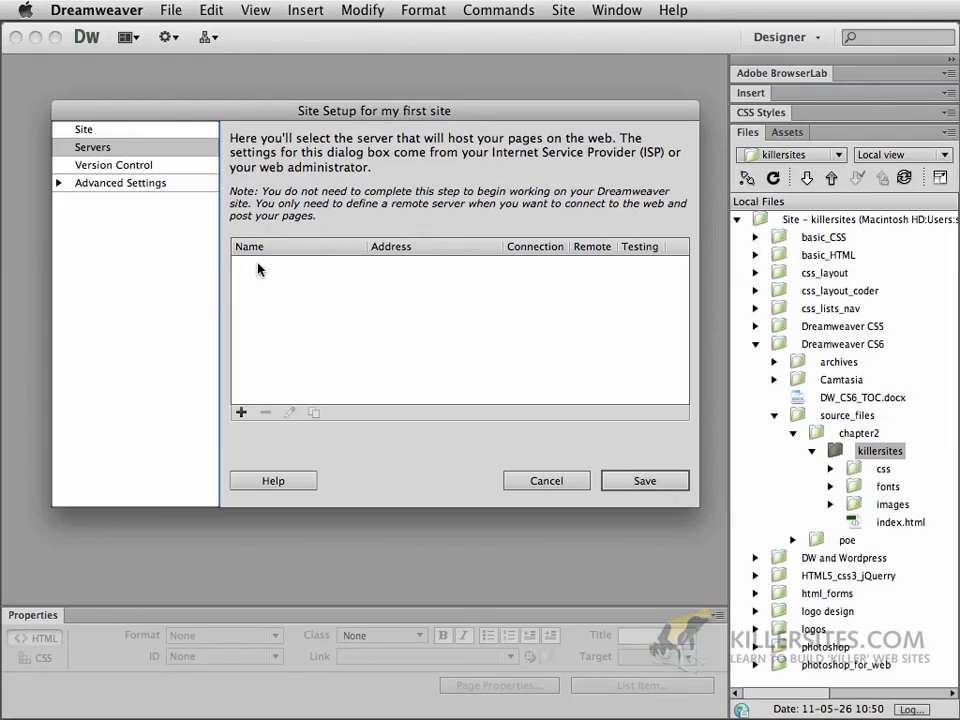
pyautogui.click(82, 130)
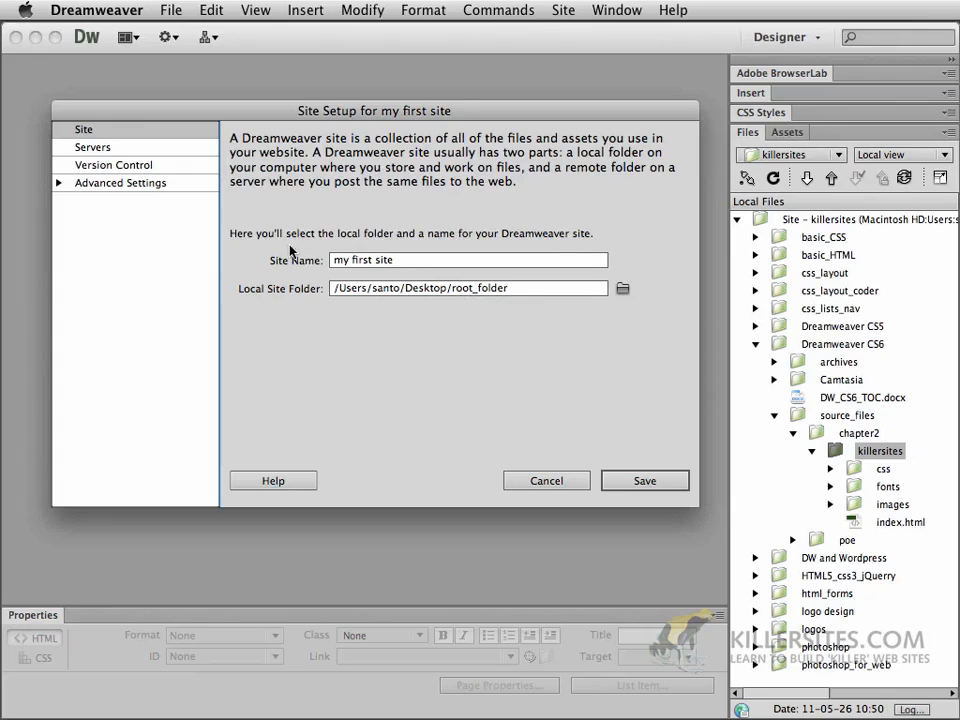
pyautogui.click(115, 168)
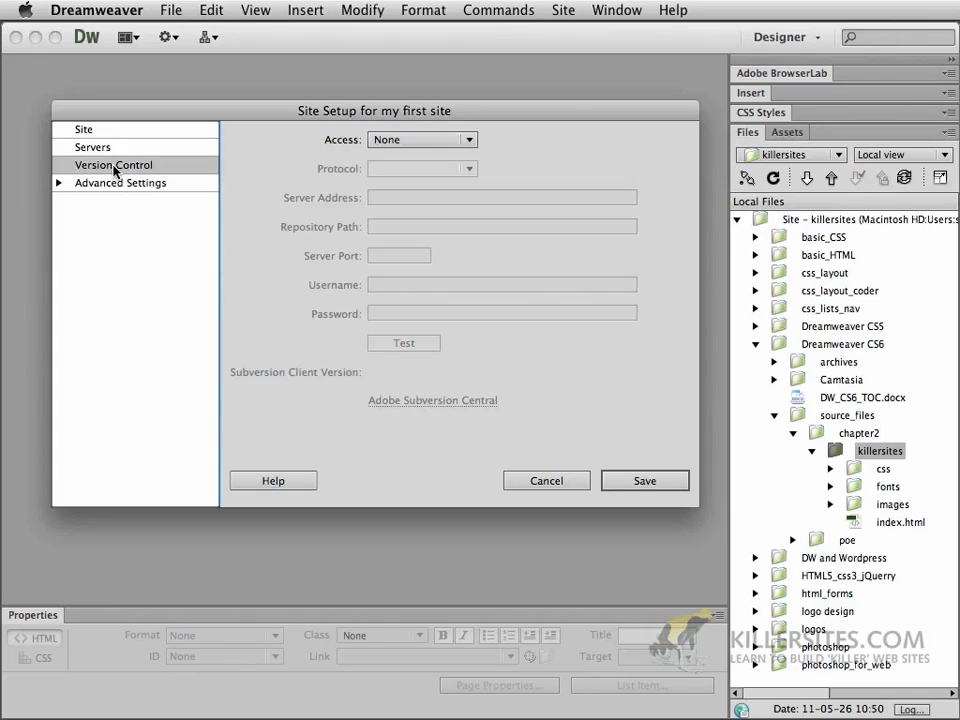
pyautogui.click(369, 143)
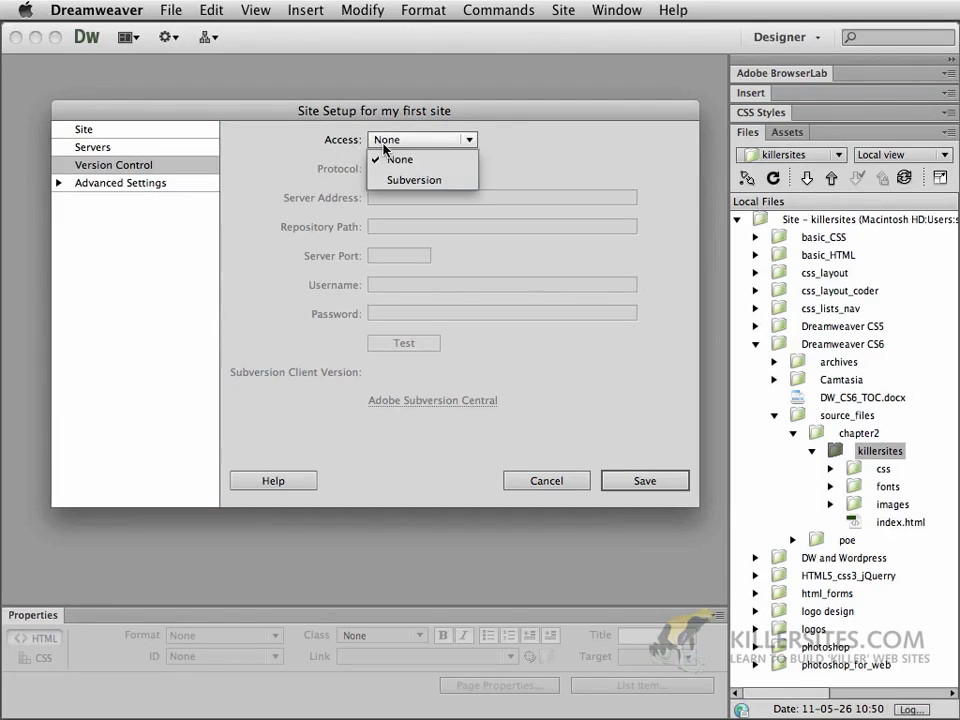
pyautogui.click(350, 142)
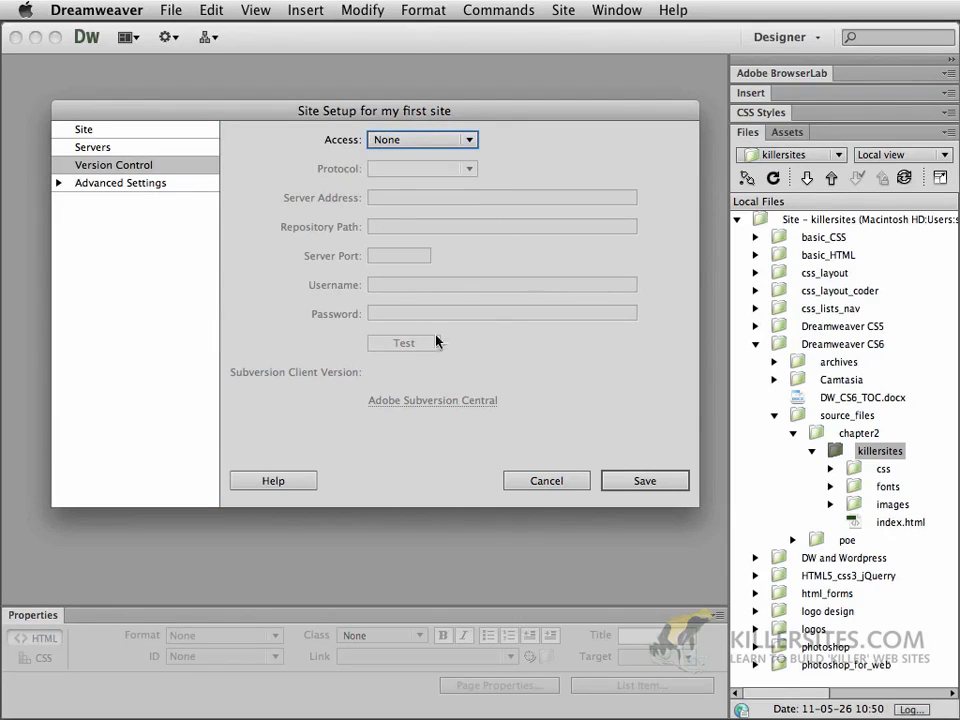
# Examine every Advanced Settings category from Local Info to Web Fonts, and return to the basic site settings.
pyautogui.click(58, 183)
pyautogui.click(118, 199)
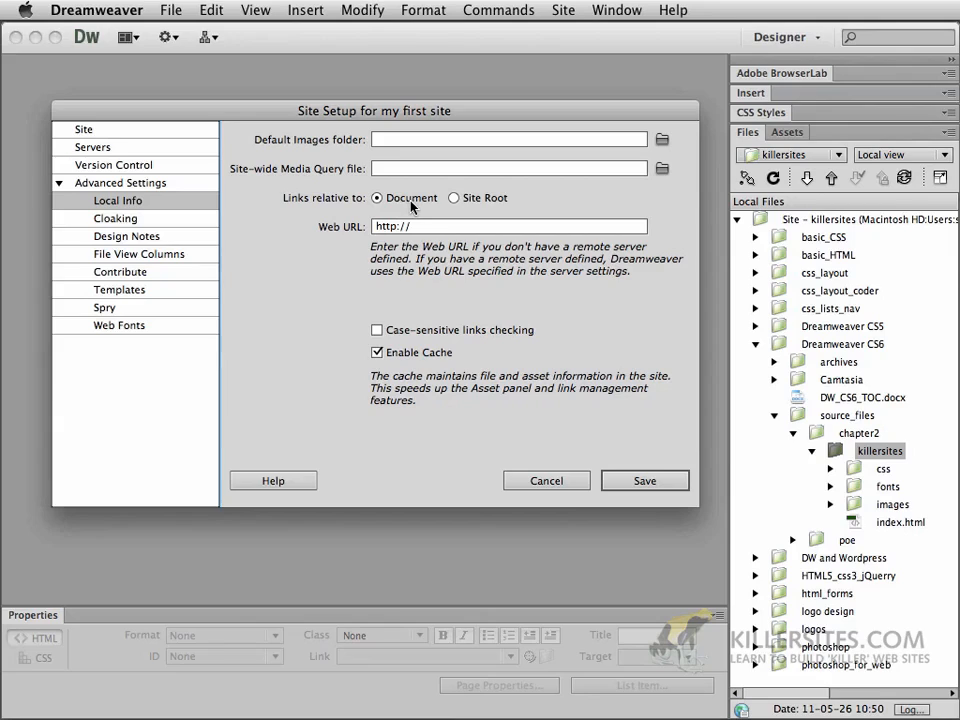
pyautogui.click(124, 220)
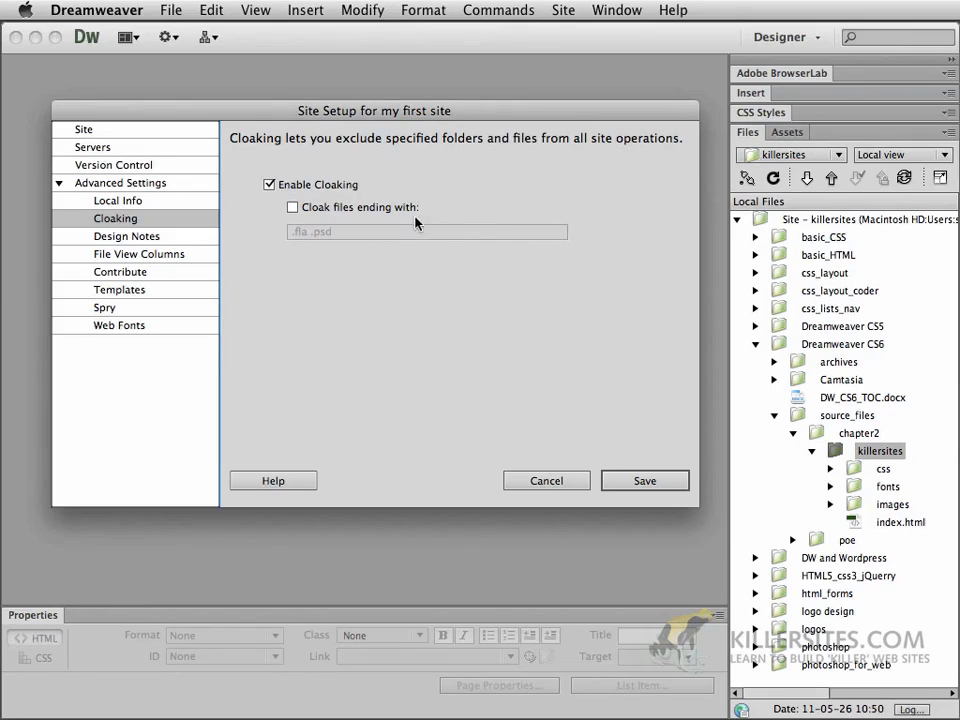
pyautogui.click(135, 246)
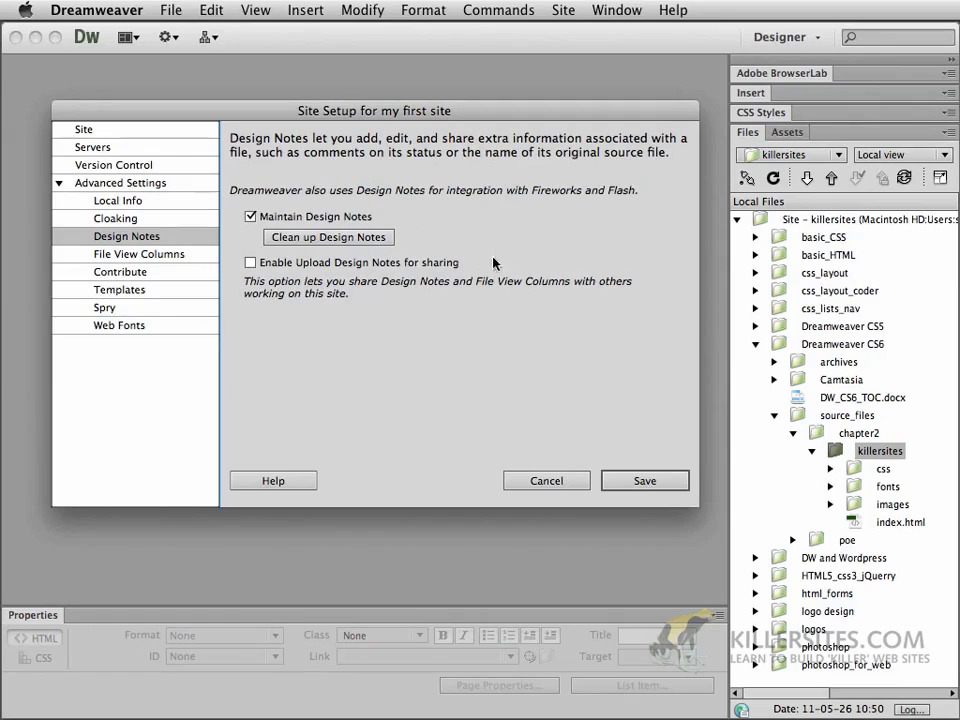
pyautogui.click(130, 254)
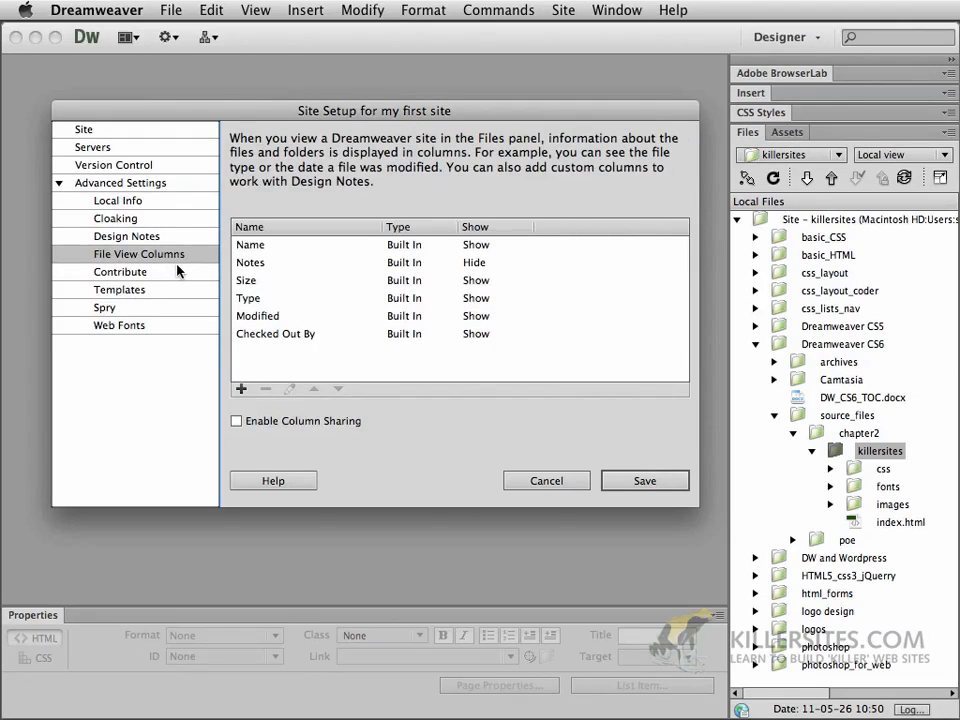
pyautogui.click(124, 272)
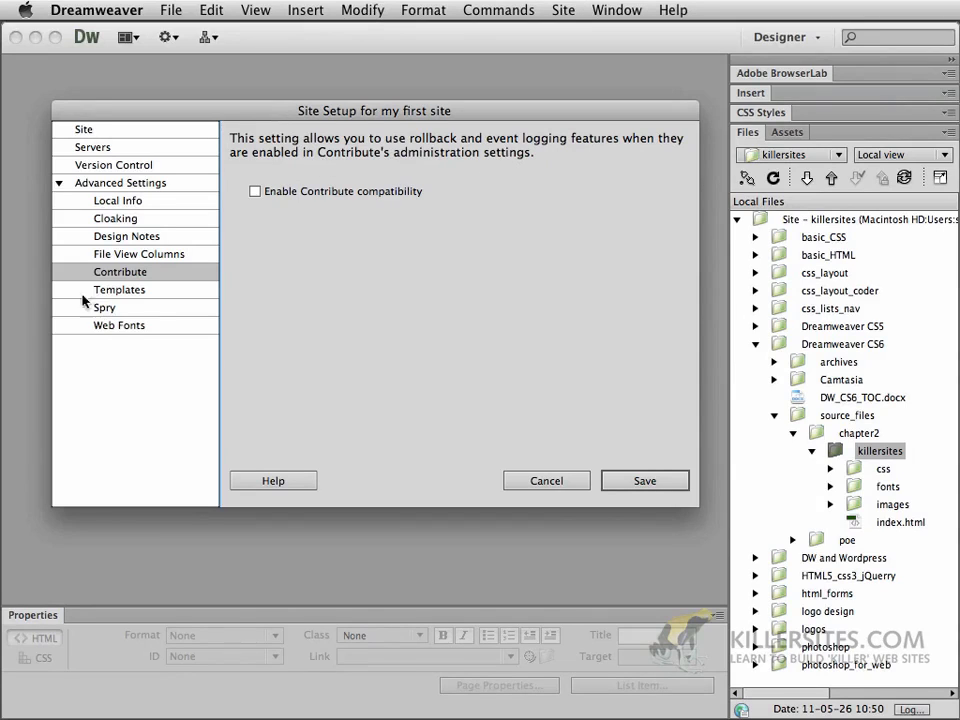
pyautogui.click(128, 292)
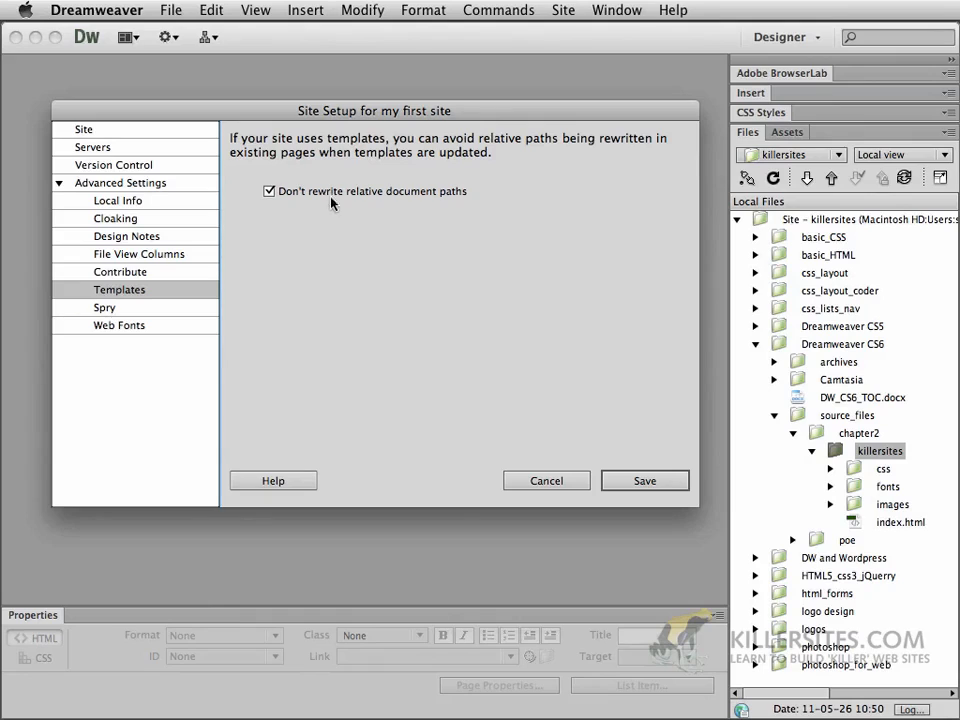
pyautogui.click(117, 312)
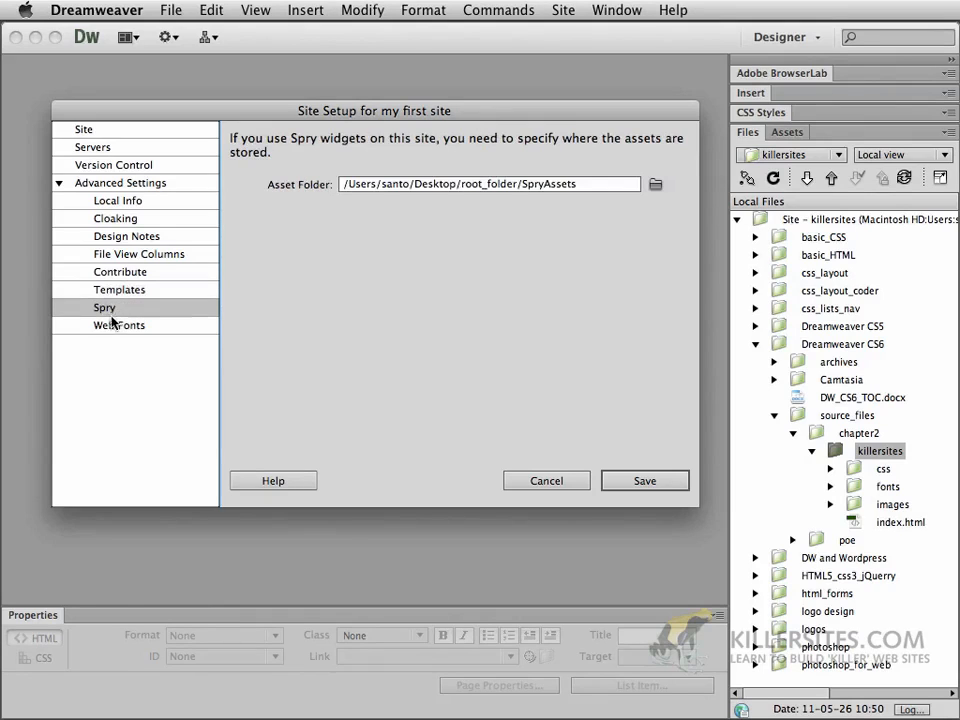
pyautogui.click(119, 330)
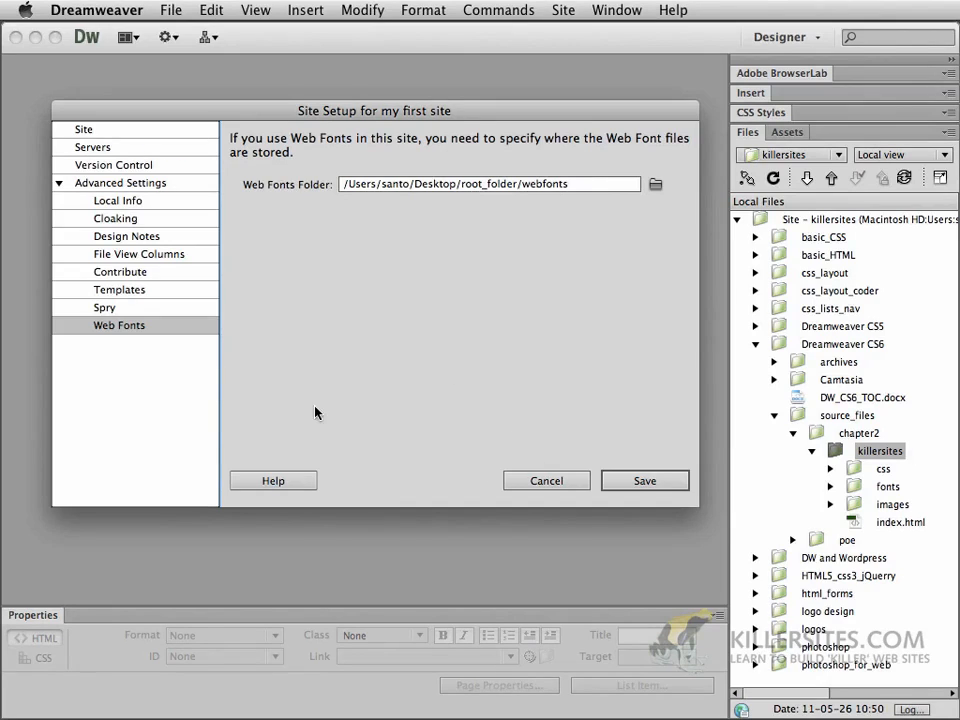
pyautogui.click(58, 183)
pyautogui.click(83, 134)
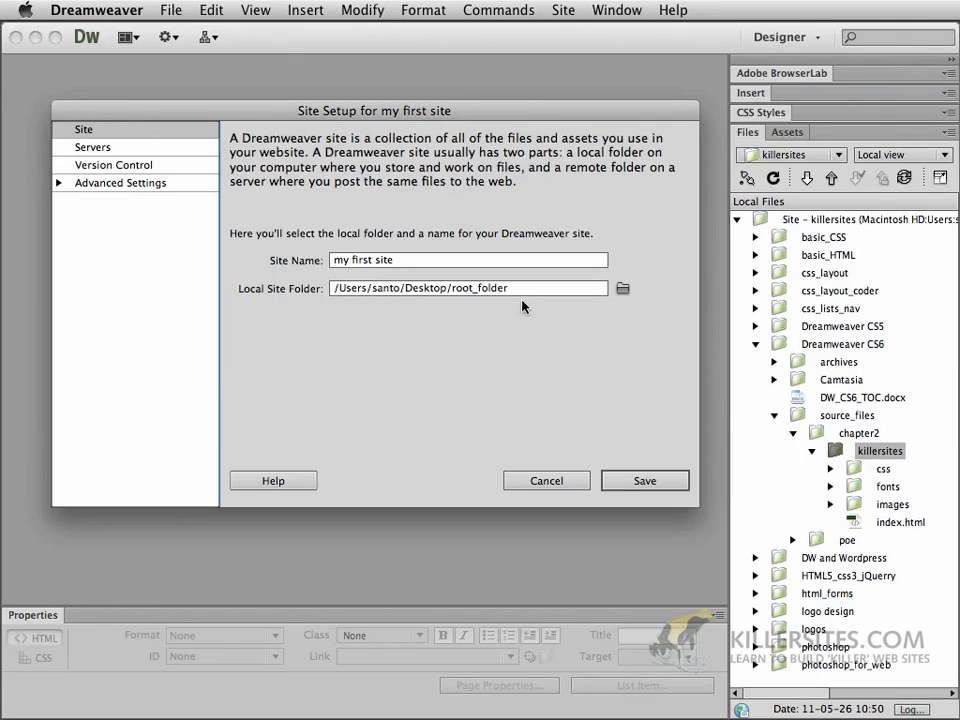
# Save the site setup and always allow Dreamweaver access to the requested keychain item.
pyautogui.click(641, 482)
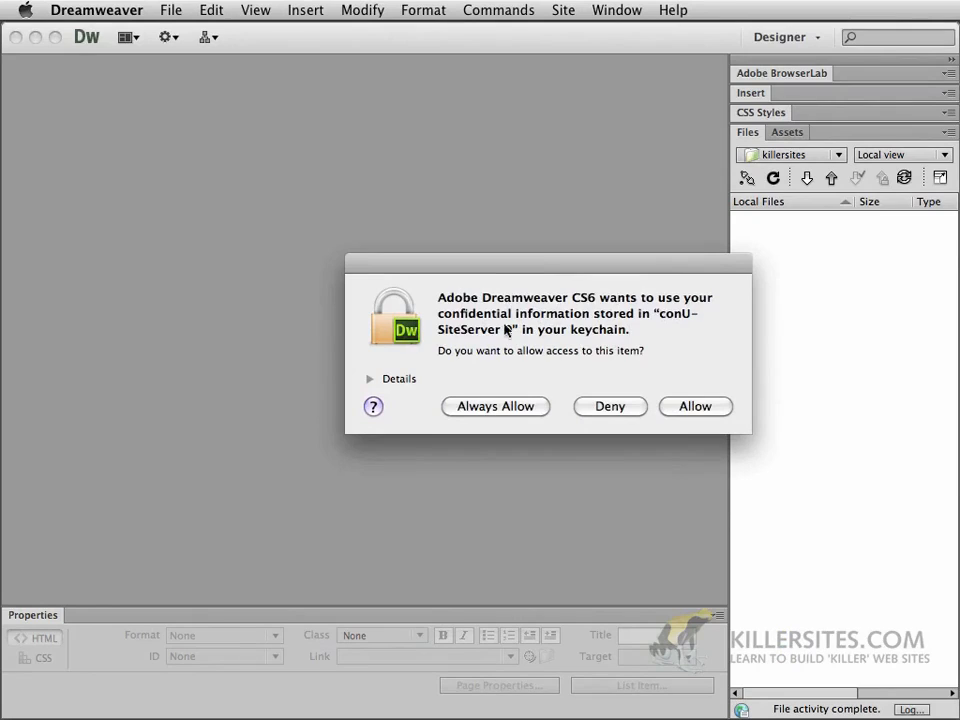
pyautogui.click(517, 405)
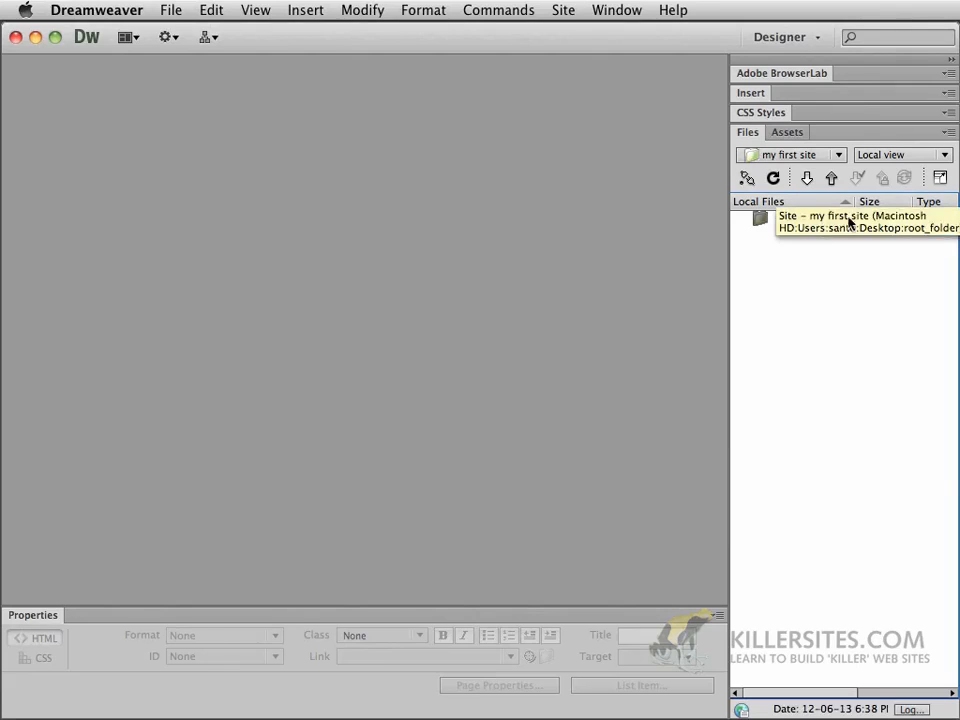
# Widen the Files panel and its Local Files column to show the full root folder path of the site.
pyautogui.moveTo(848, 203)
pyautogui.mouseDown()
pyautogui.moveTo(928, 203)
pyautogui.moveTo(858, 203)
pyautogui.mouseUp()
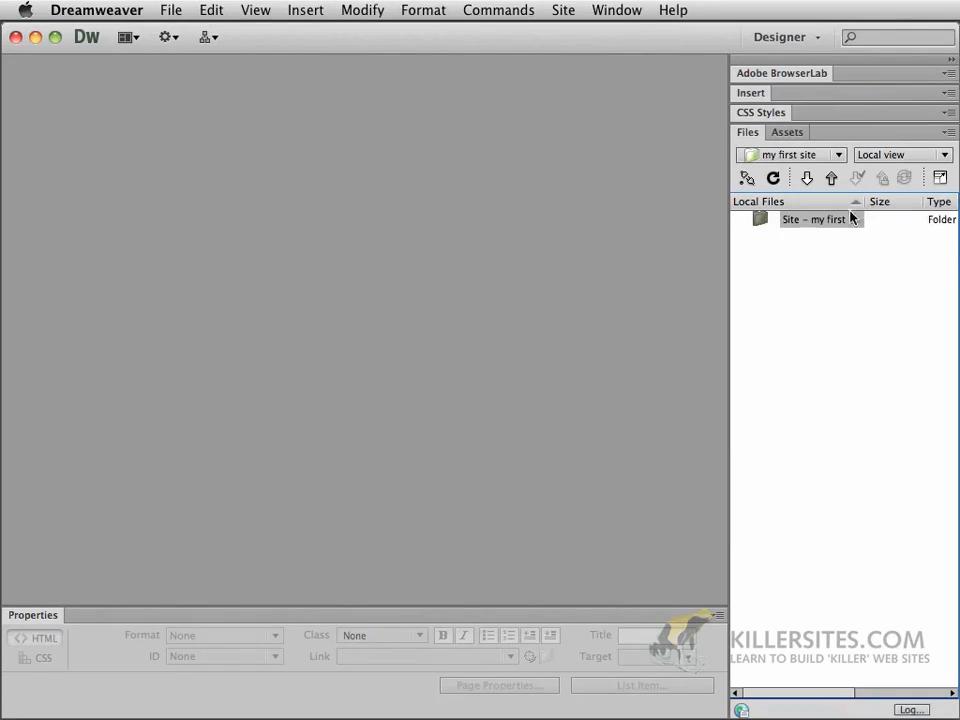
pyautogui.moveTo(728, 154); pyautogui.dragTo(570, 155)
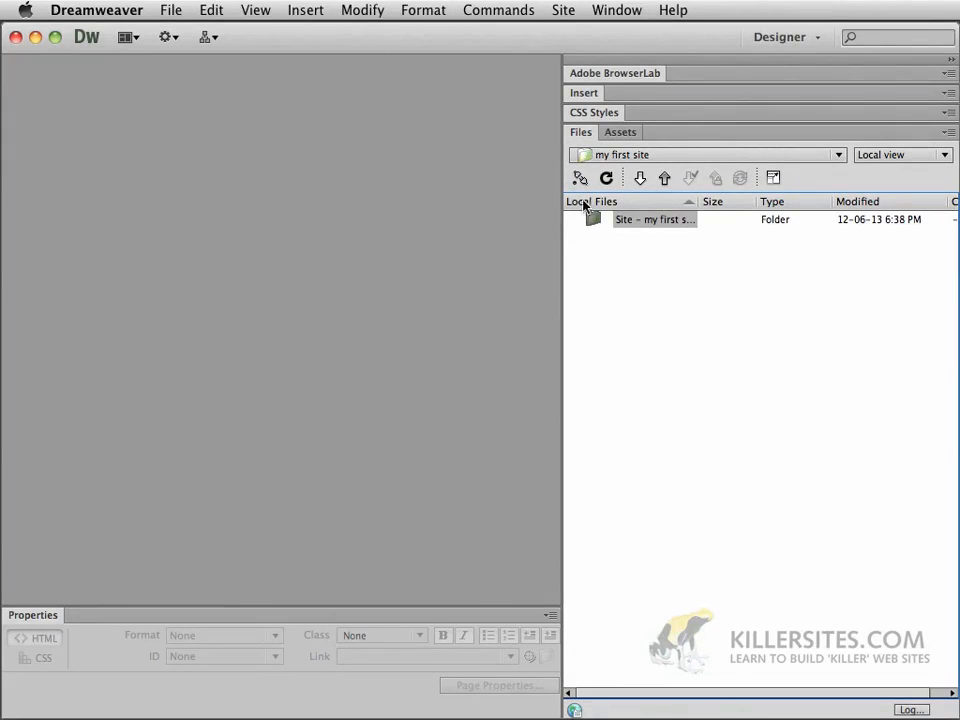
pyautogui.moveTo(697, 201); pyautogui.dragTo(933, 201)
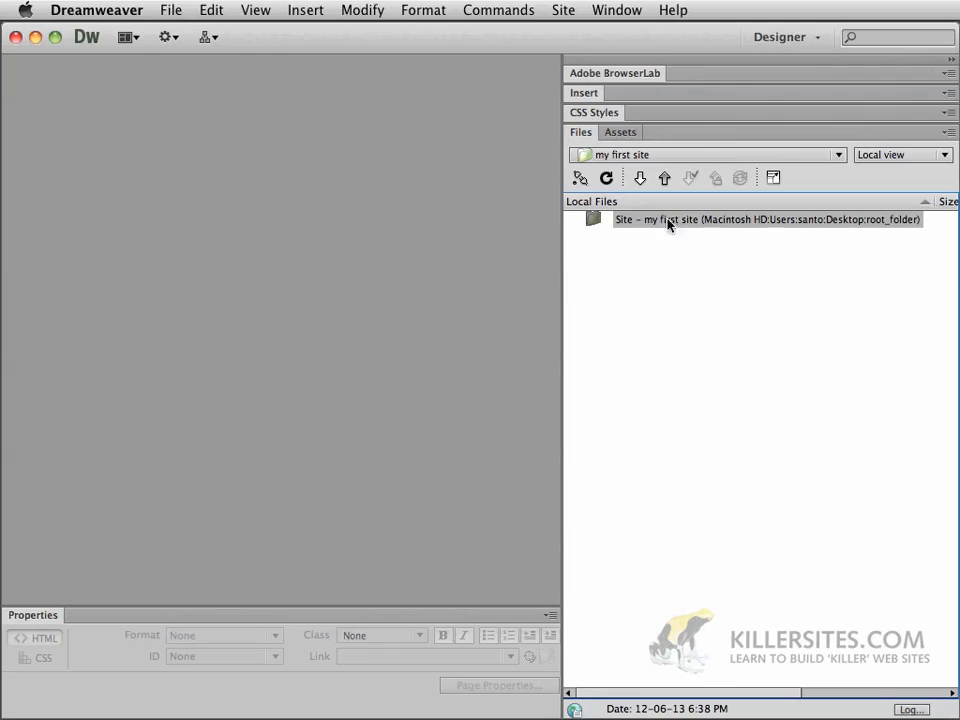